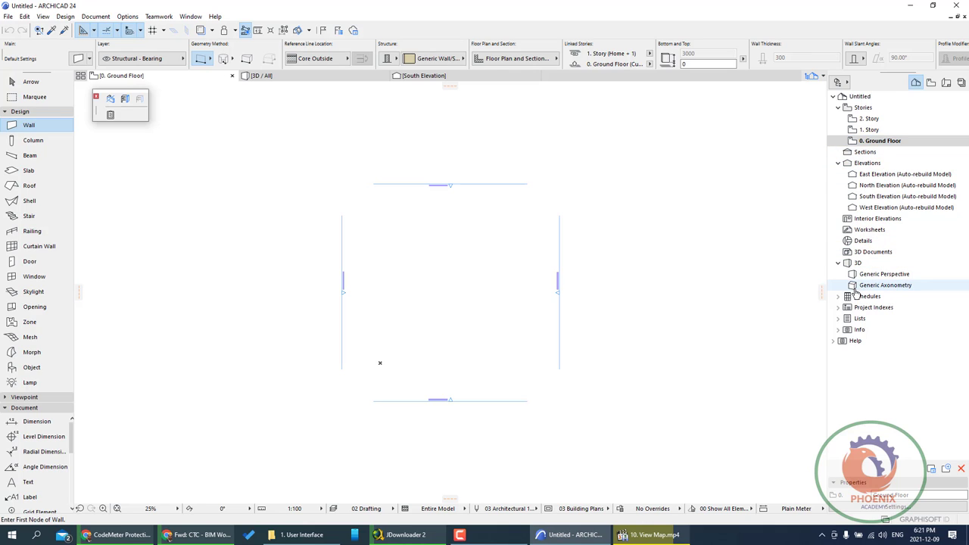
Step: Check the perspective settings of the Generic Perspective without changing them
click(876, 275)
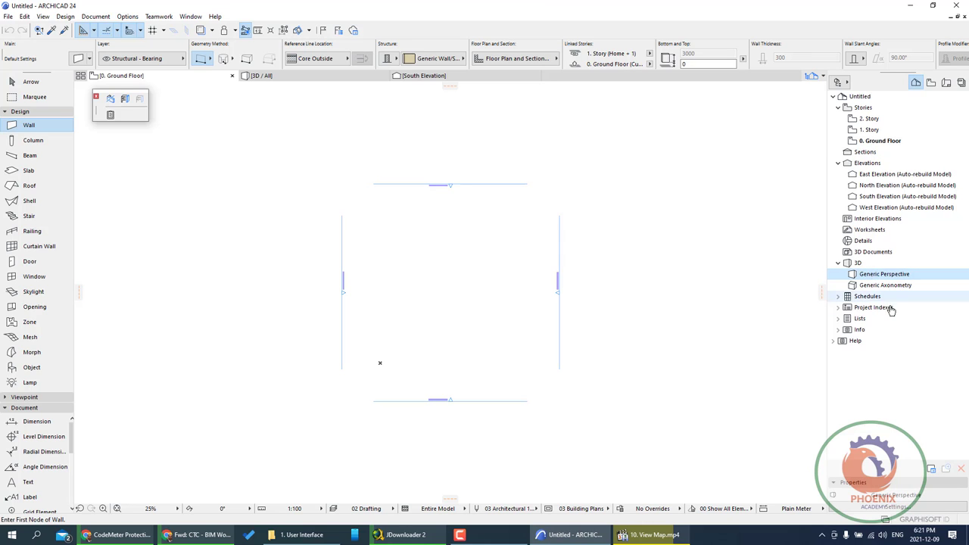
click(931, 470)
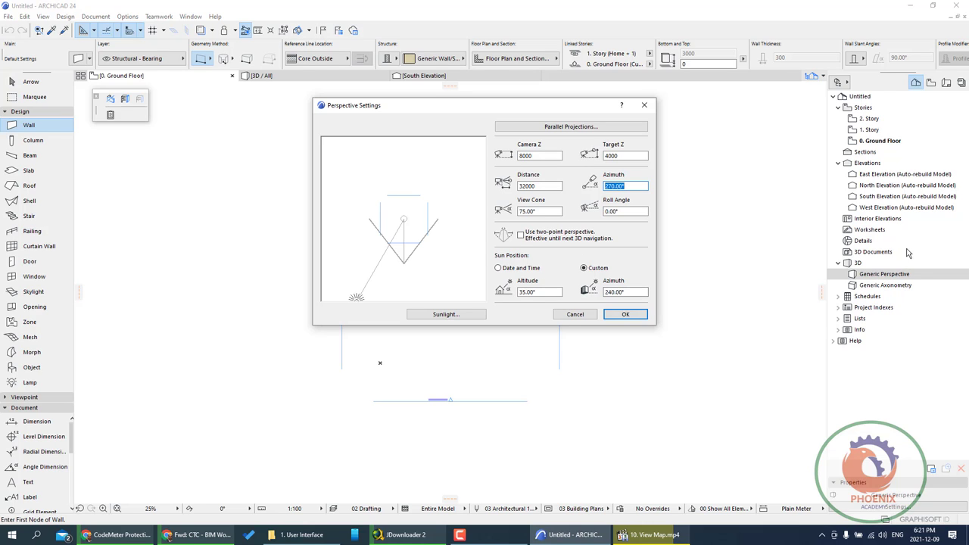
click(644, 105)
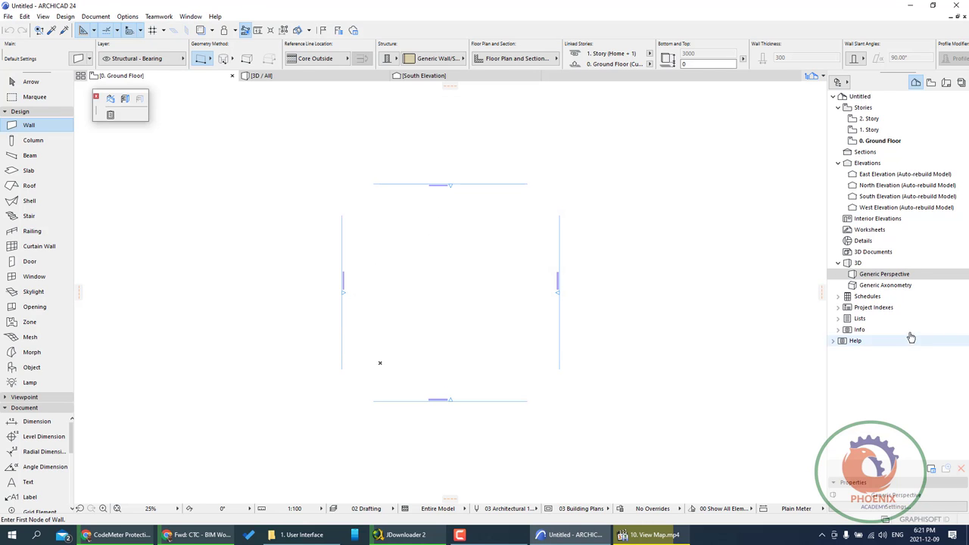
Step: Open the Generic Perspective 3D view and set its camera height to 3000 and its distance to 200
double_click(878, 275)
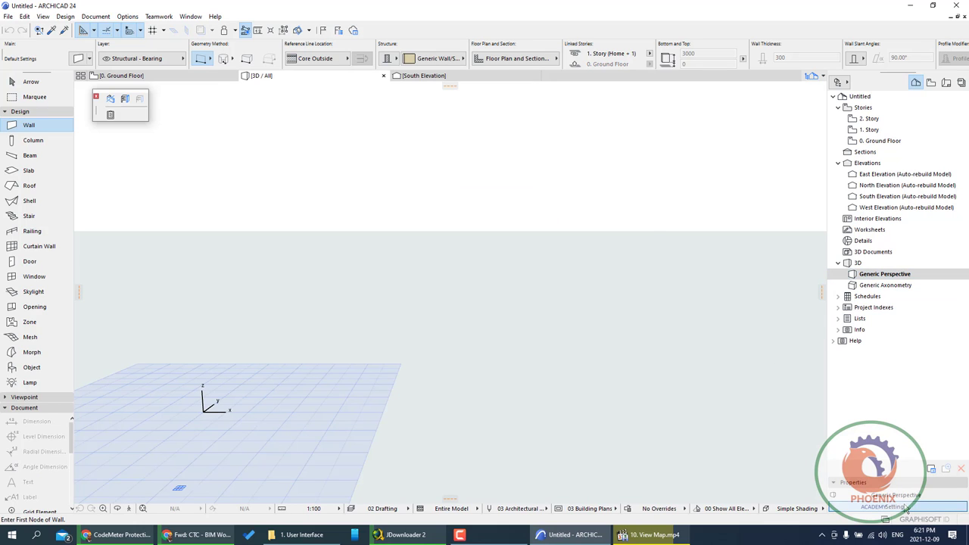
click(903, 507)
drag(536, 155, 522, 155)
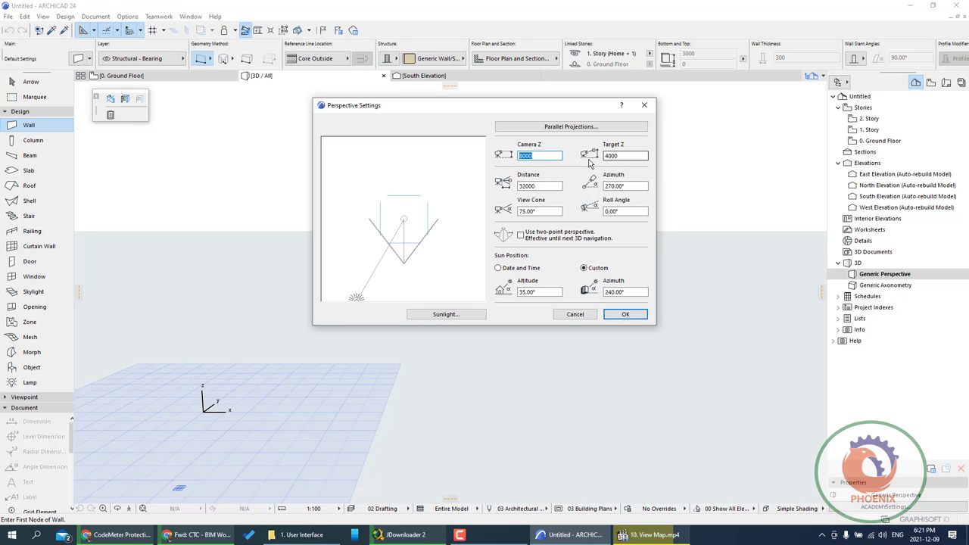
drag(553, 185, 483, 180)
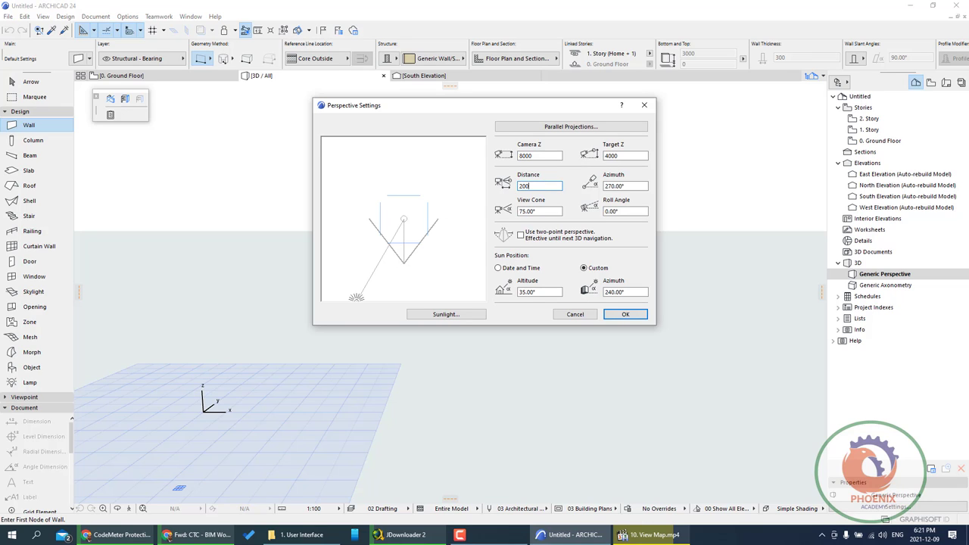
click(629, 185)
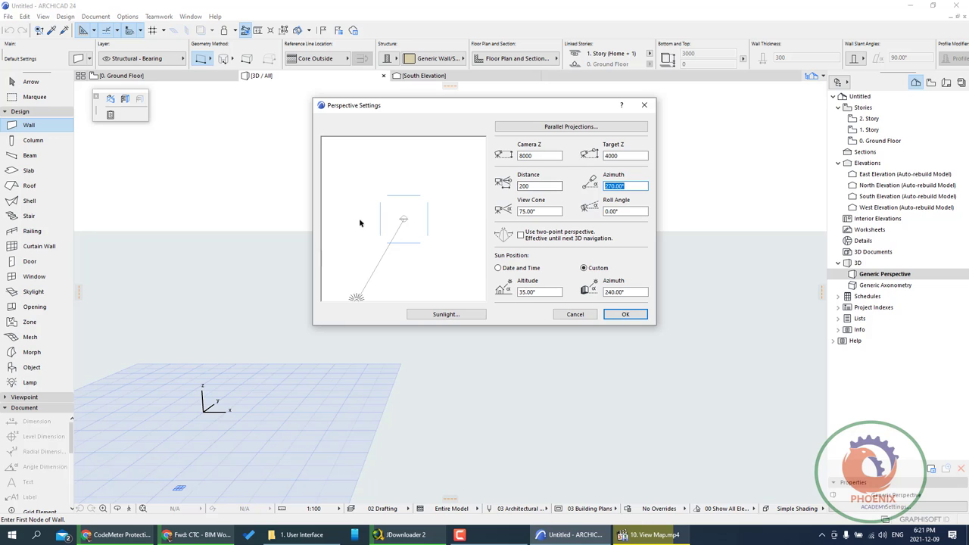
key(Tab)
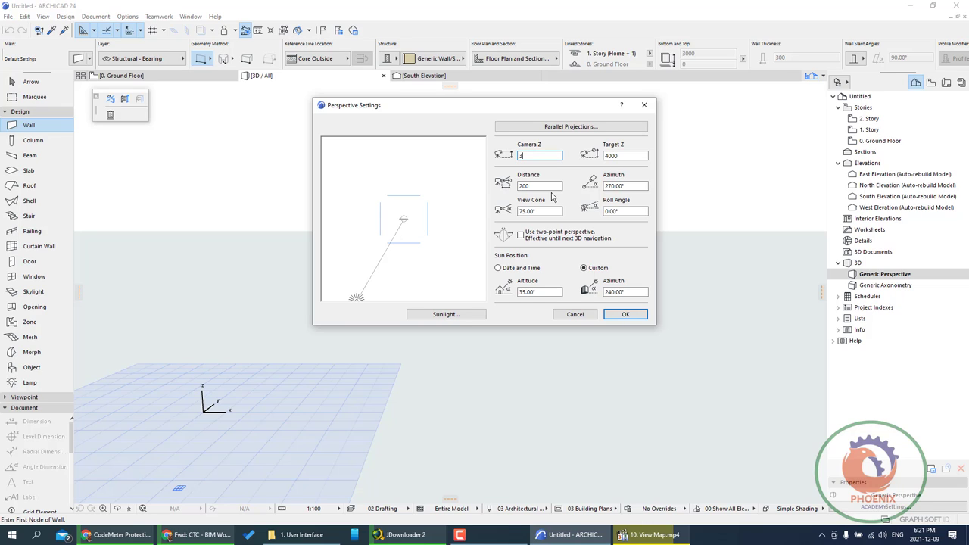
text(3000)
click(623, 156)
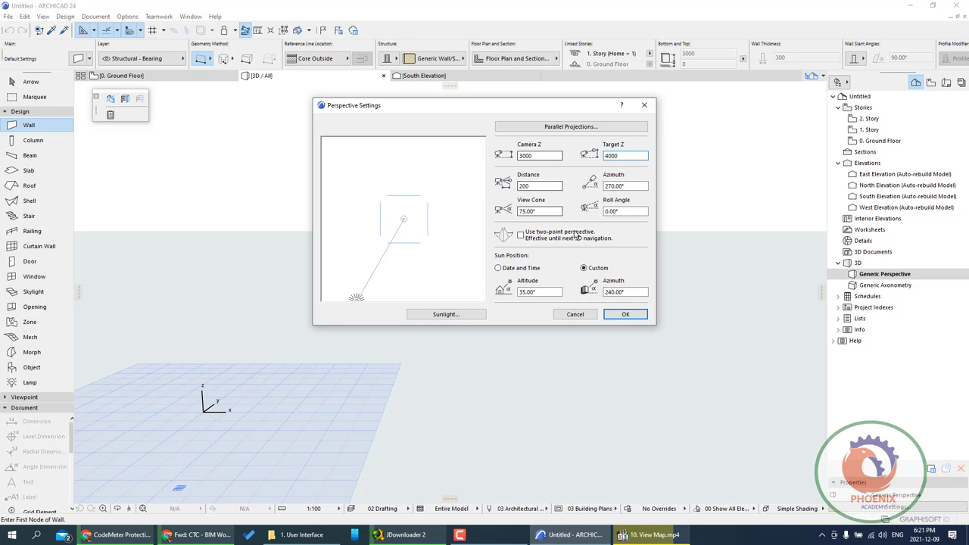
click(626, 314)
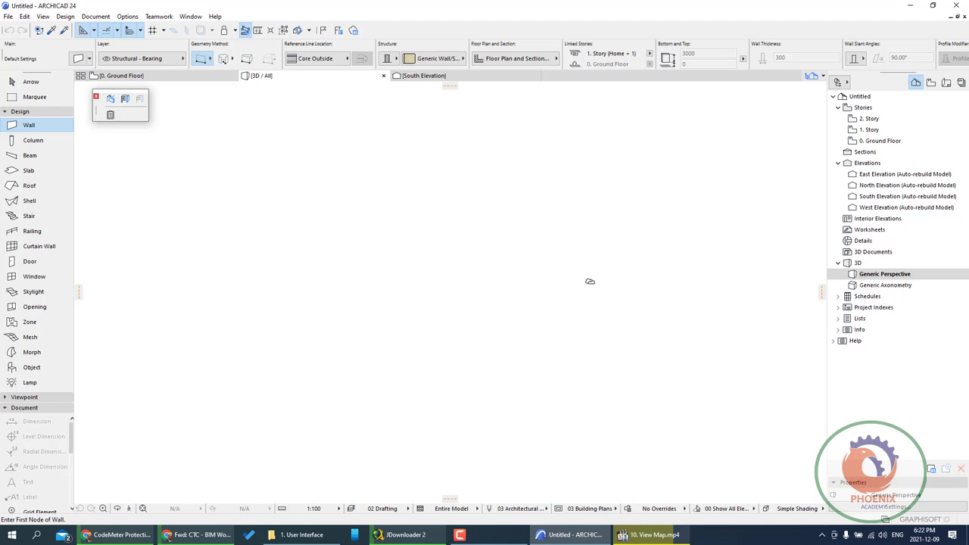
Step: Open the 2. Story floor plan and return to the Ground Floor plan
double_click(869, 120)
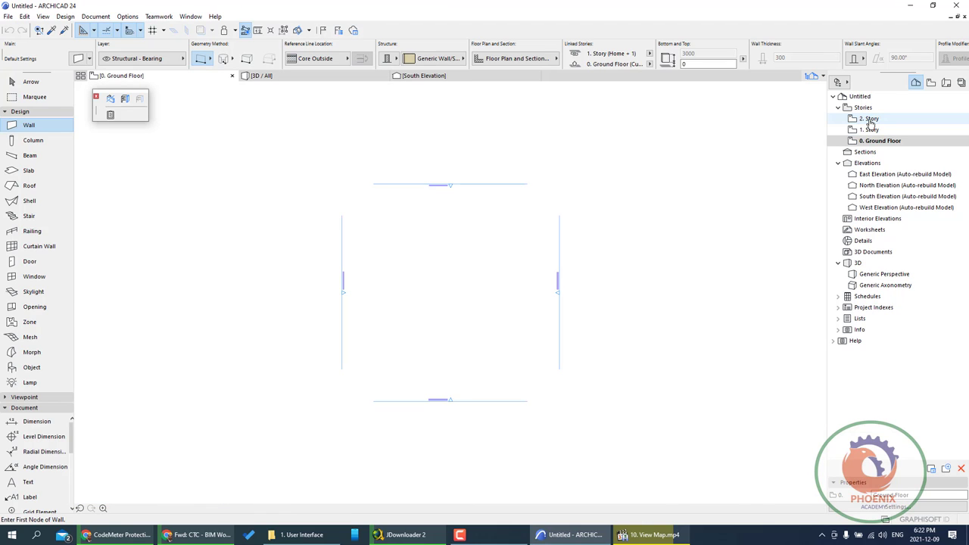
double_click(871, 121)
click(877, 142)
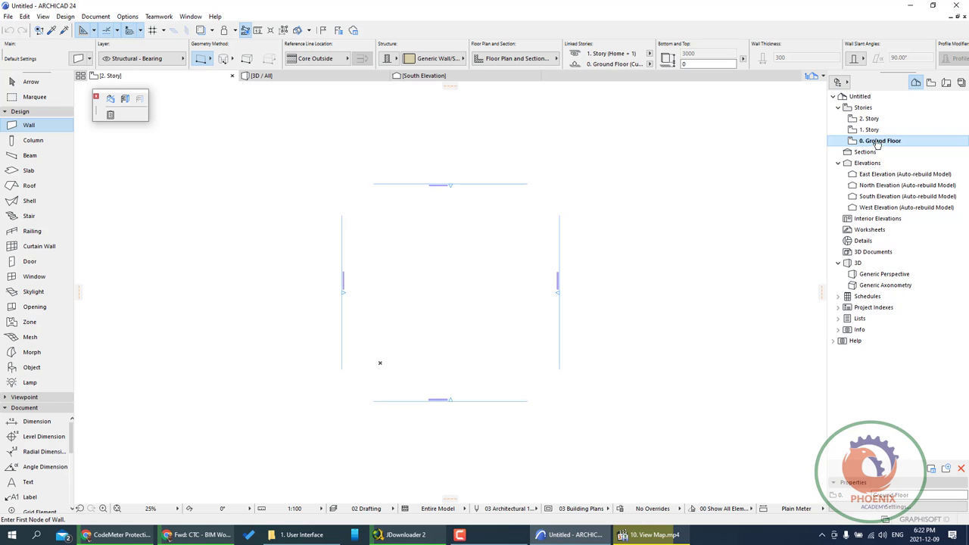
double_click(877, 143)
click(870, 119)
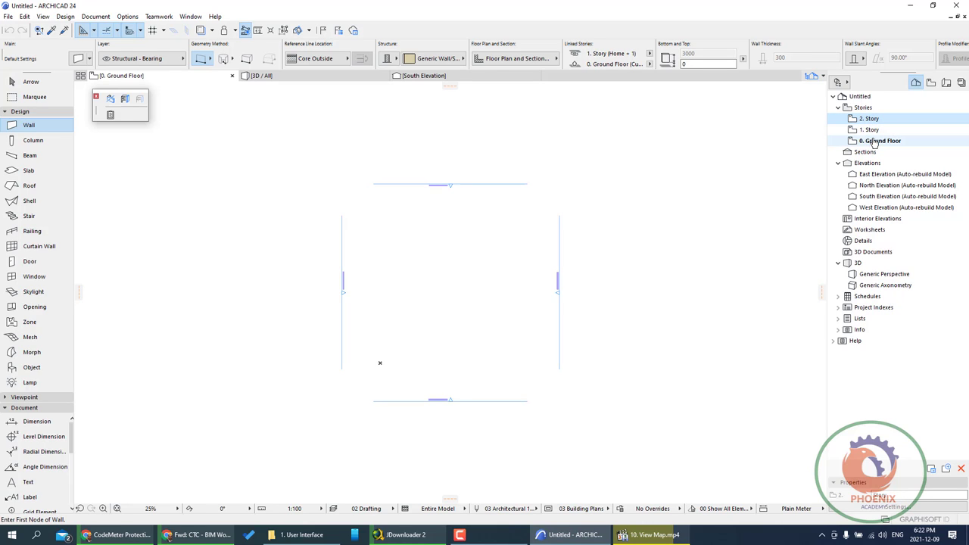
click(877, 143)
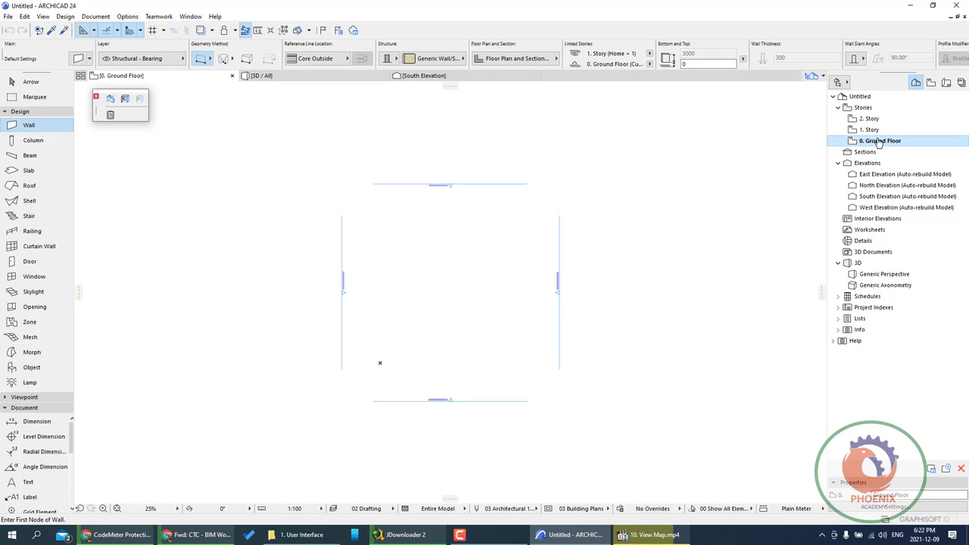
Step: Insert four more stories above the Ground Floor in the story settings and open the North Elevation
click(932, 506)
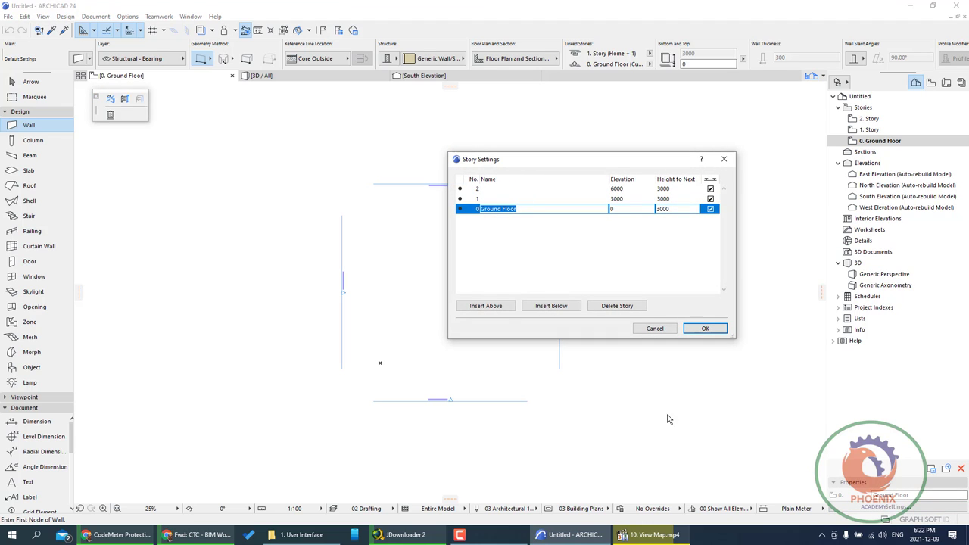
click(471, 211)
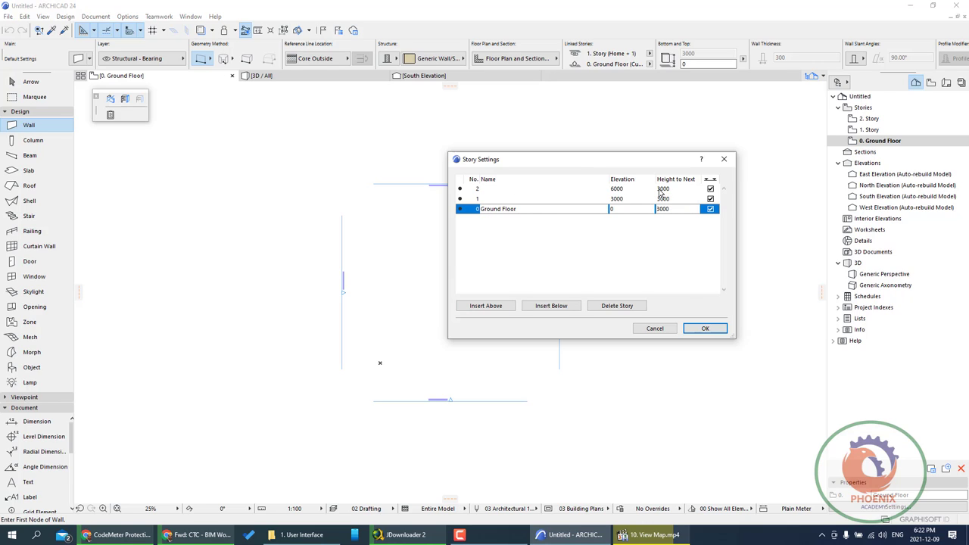
click(496, 308)
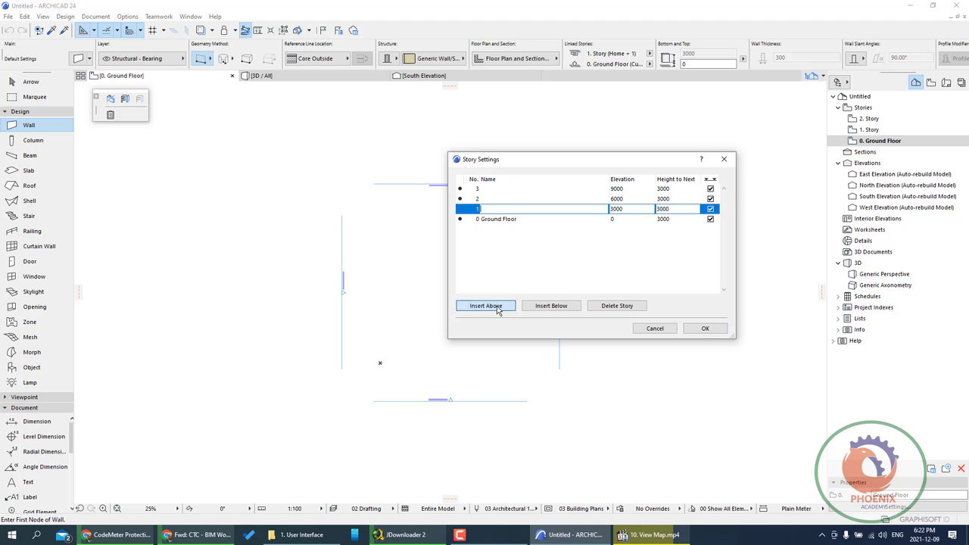
click(540, 308)
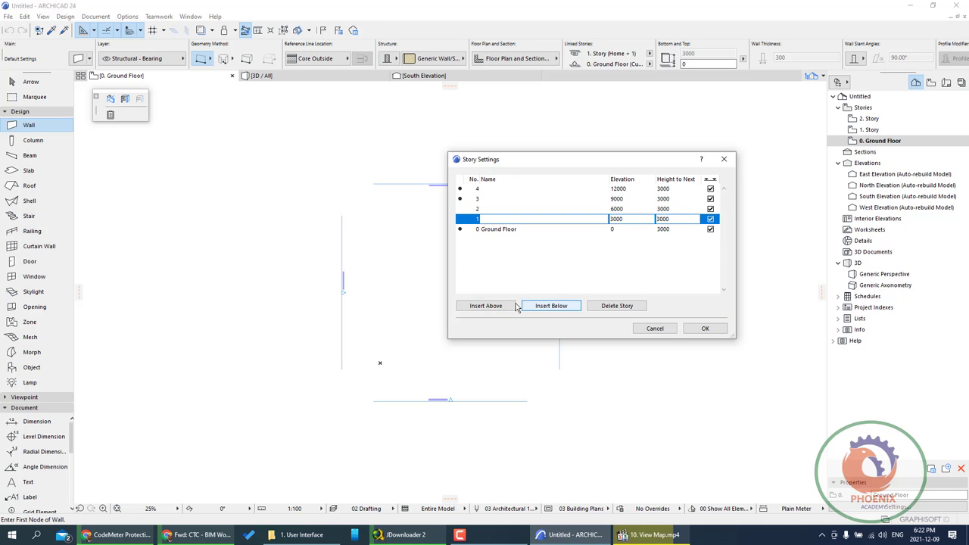
click(508, 306)
click(537, 307)
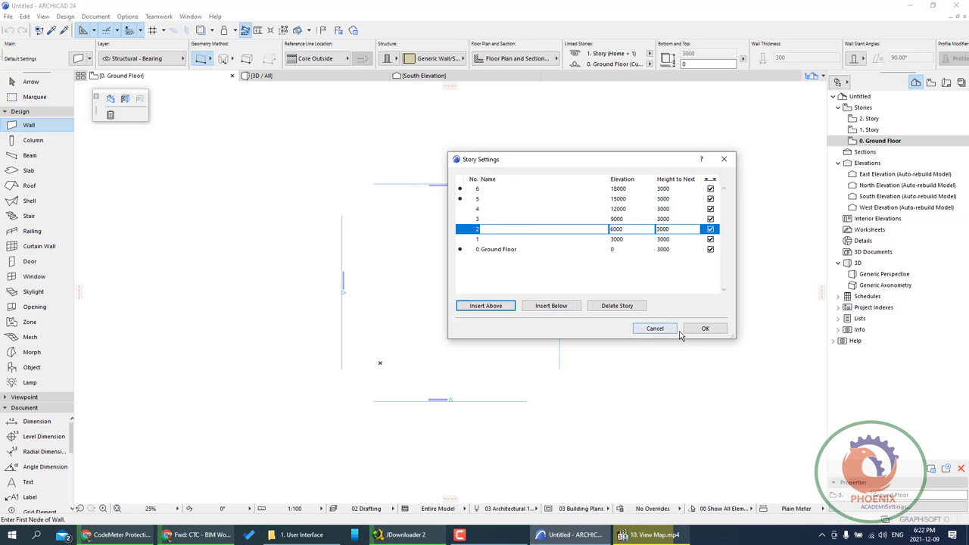
click(700, 329)
double_click(907, 230)
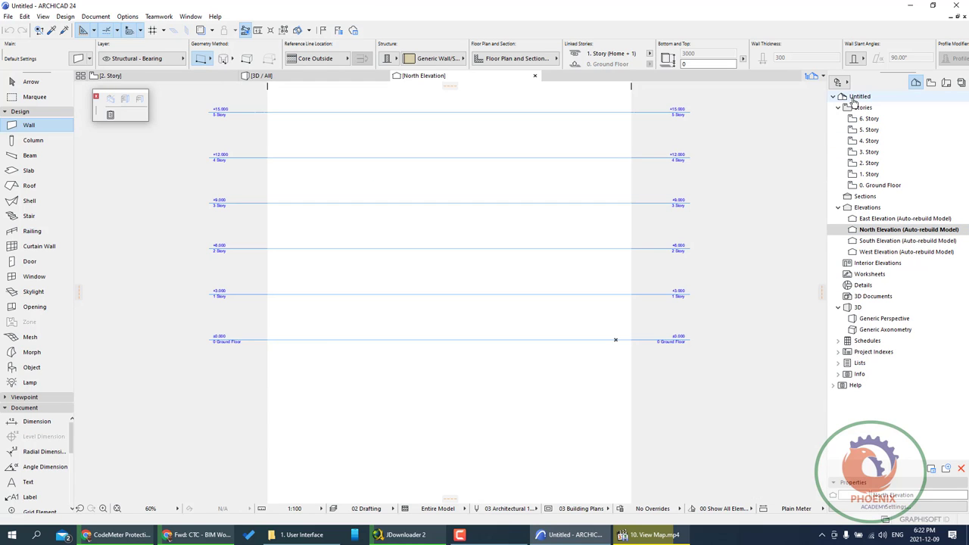
Step: Browse the saved views in the View Map, from the floor plans down to the worksheets
click(932, 83)
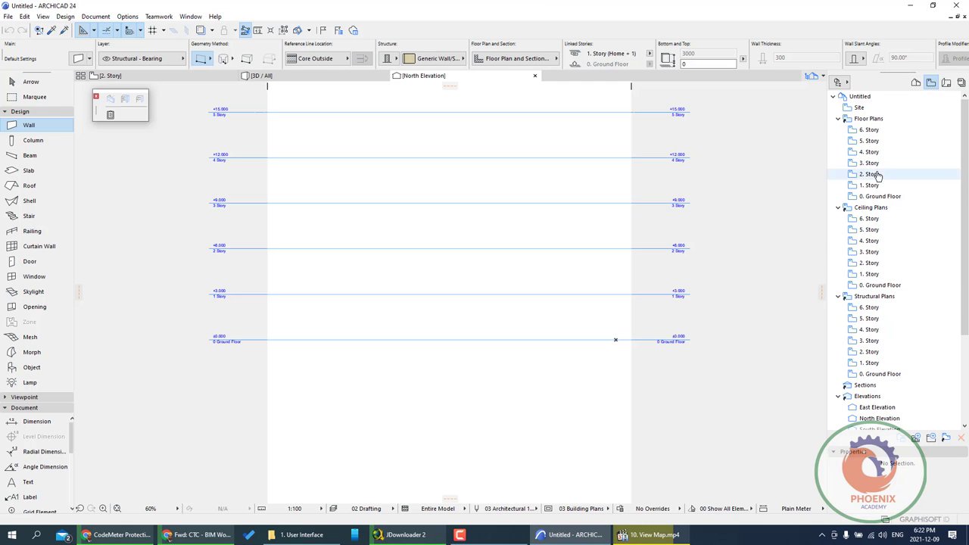
scroll(895, 342, down, 3)
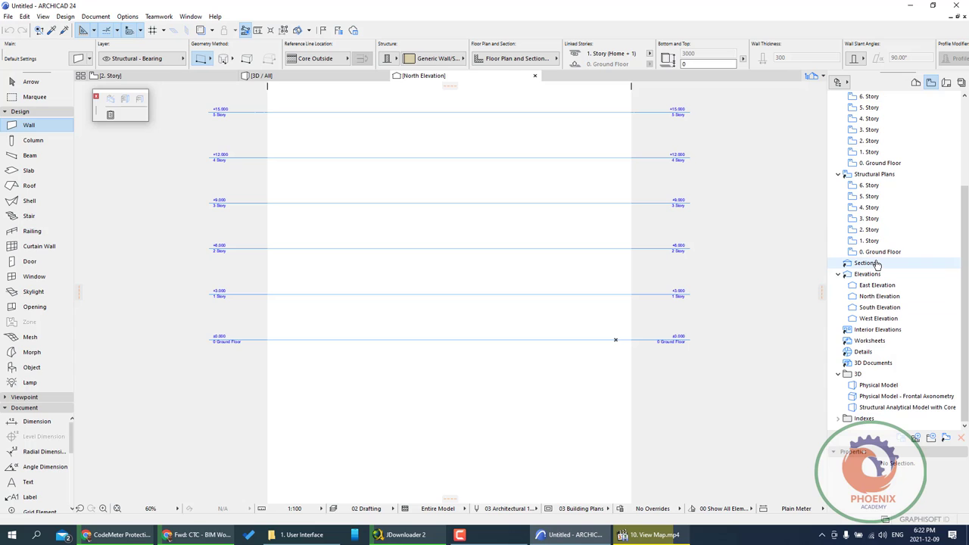
click(876, 342)
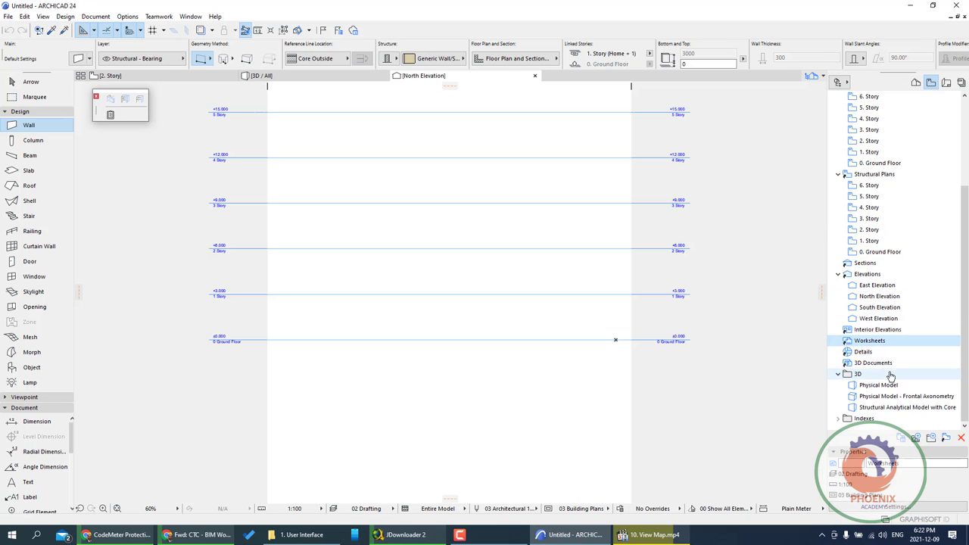
Step: Inspect the view settings of 3D Documents, including the scale, and close them without changes
click(879, 363)
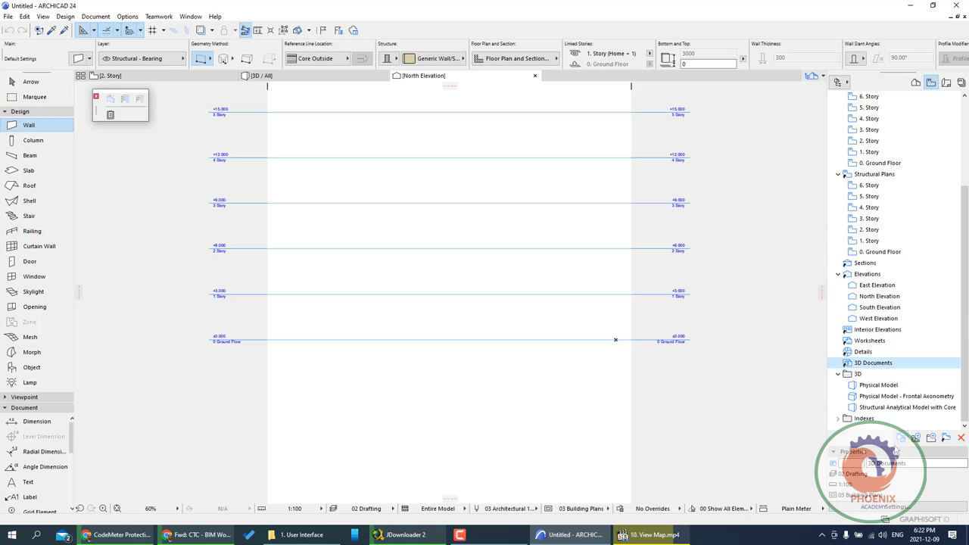
click(894, 507)
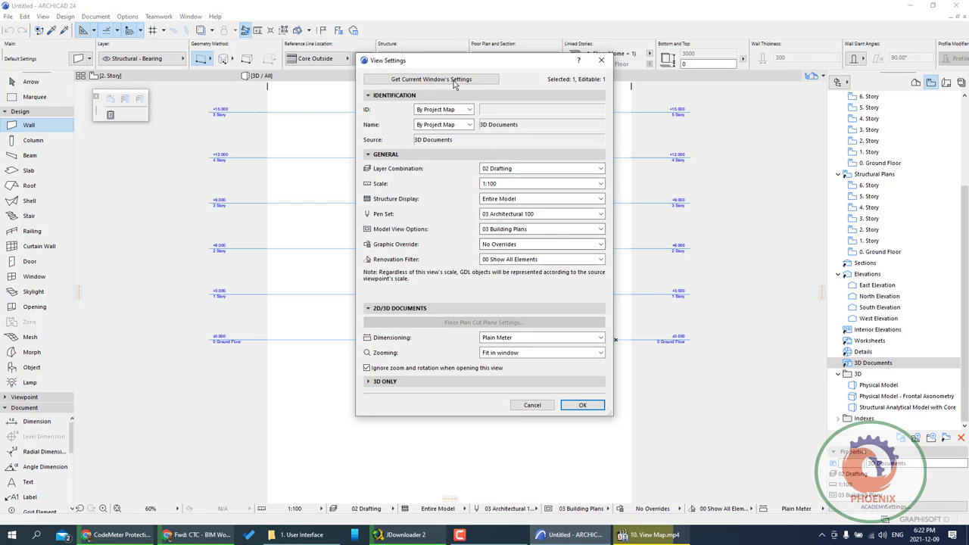
drag(442, 64, 500, 138)
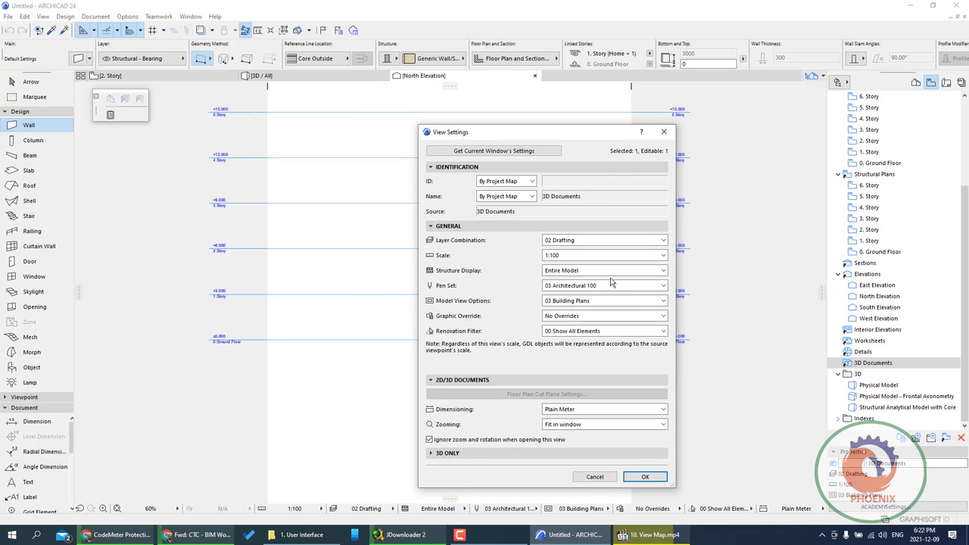
click(653, 256)
click(664, 131)
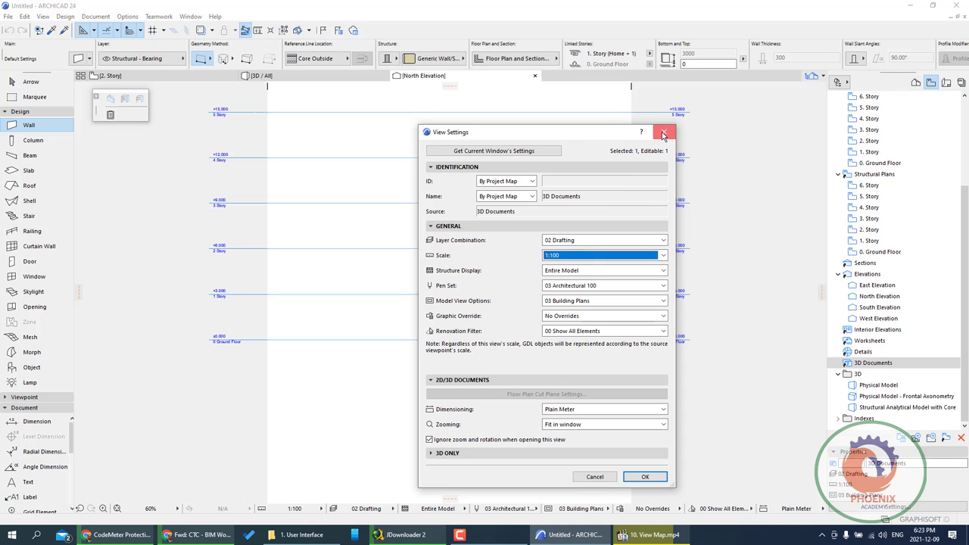
click(664, 132)
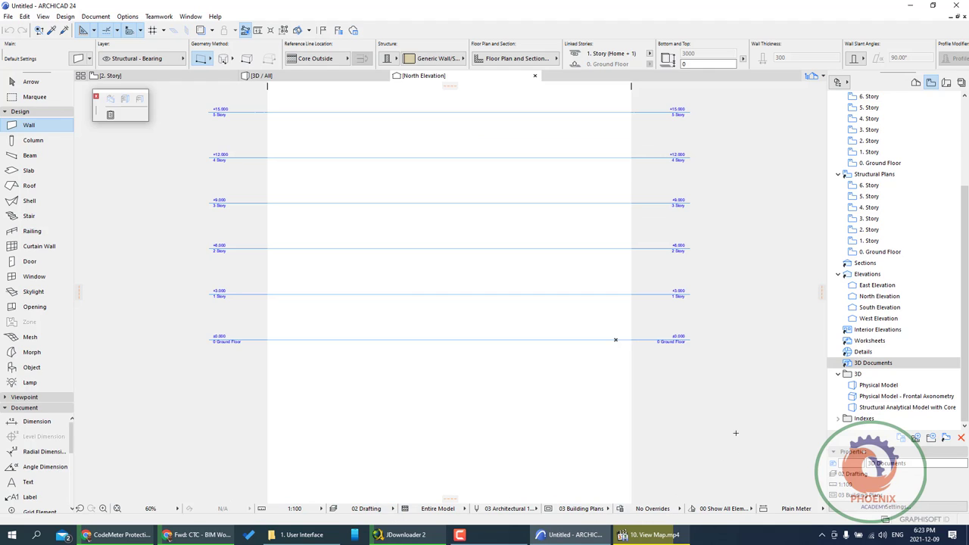
Step: Show the Layout Book and open the A4 Portrait master layout
click(945, 83)
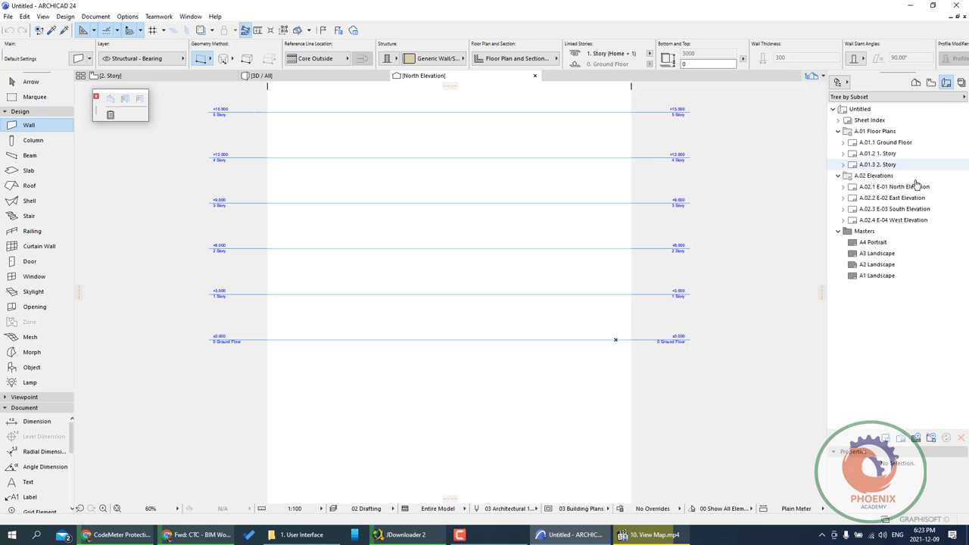
click(876, 243)
double_click(878, 243)
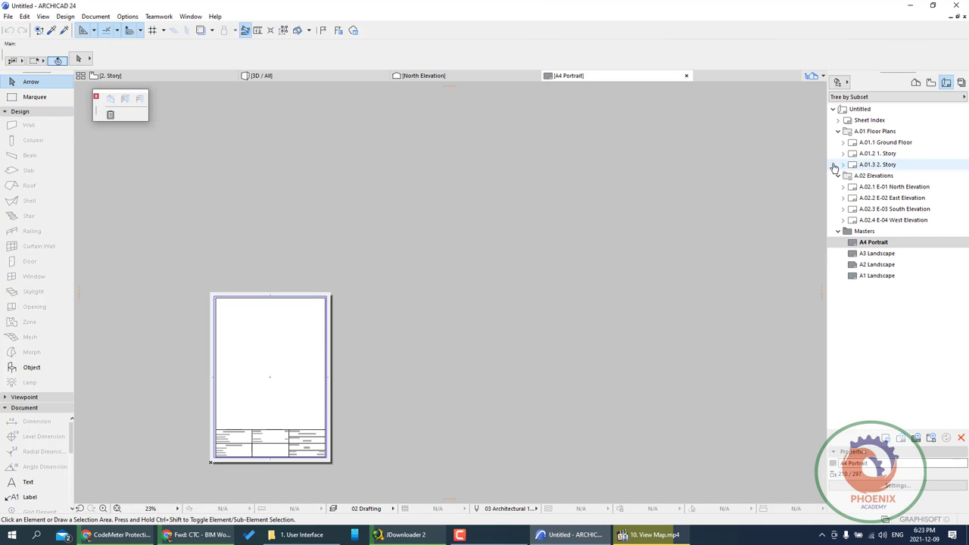
Step: Open the Sheet Index layout, select its index table drawing and shift it slightly up and to the left
double_click(871, 121)
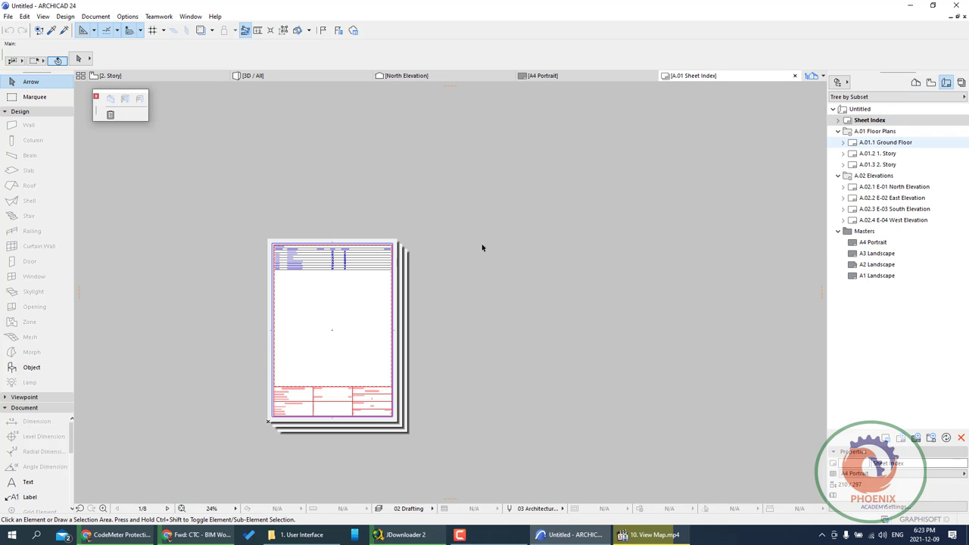
scroll(372, 296, up, 4)
scroll(602, 391, down, 1)
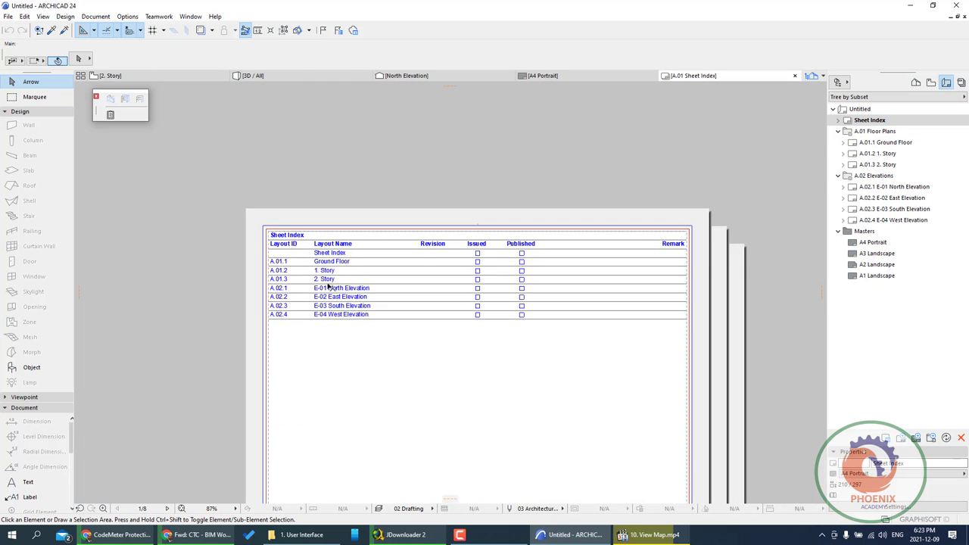
scroll(328, 287, up, 2)
click(649, 237)
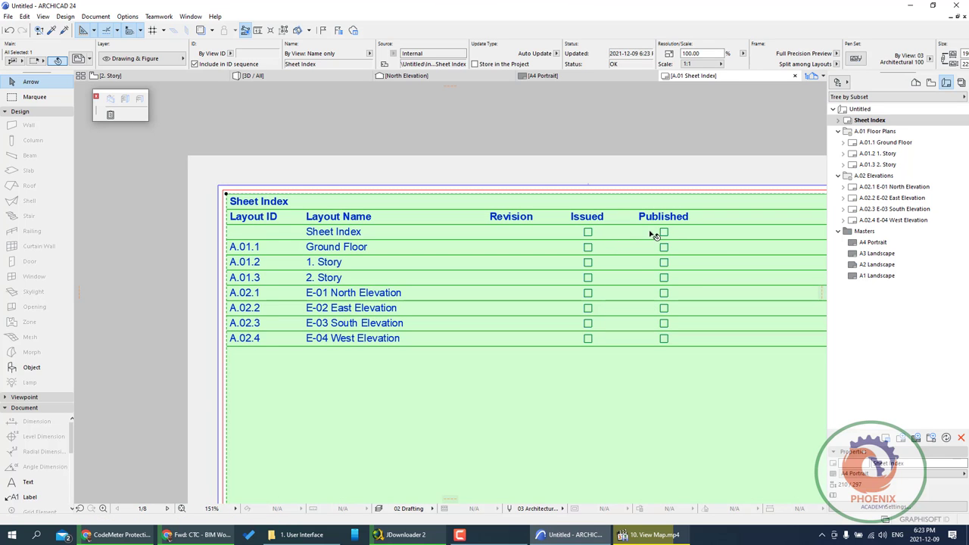
click(684, 252)
click(676, 248)
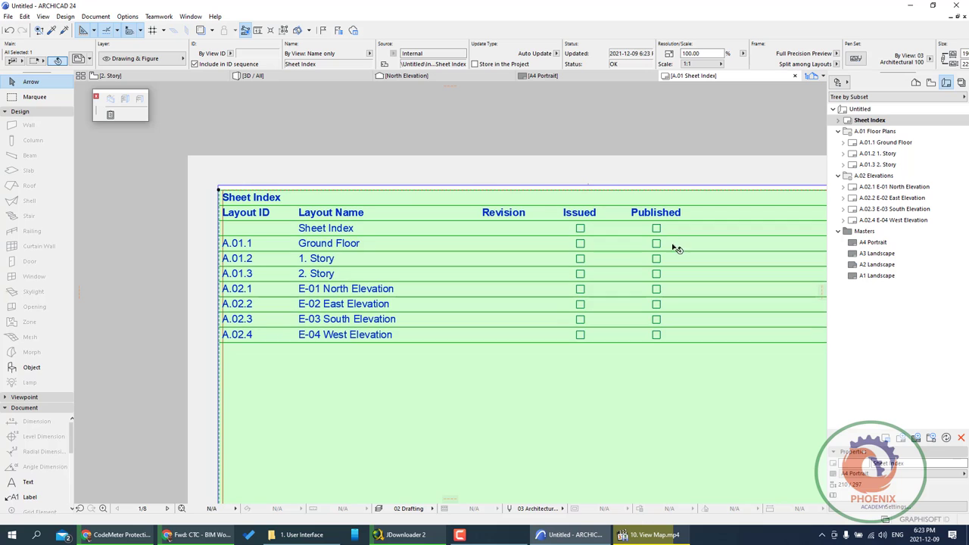
Step: Open the A.01.1 Ground Floor layout and look over the whole sheet
click(889, 144)
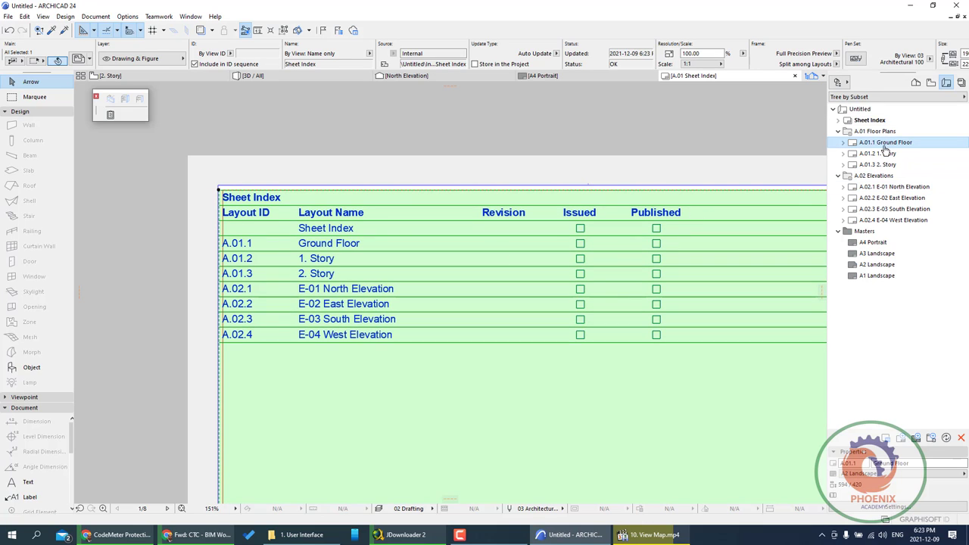
double_click(886, 144)
scroll(554, 338, down, 6)
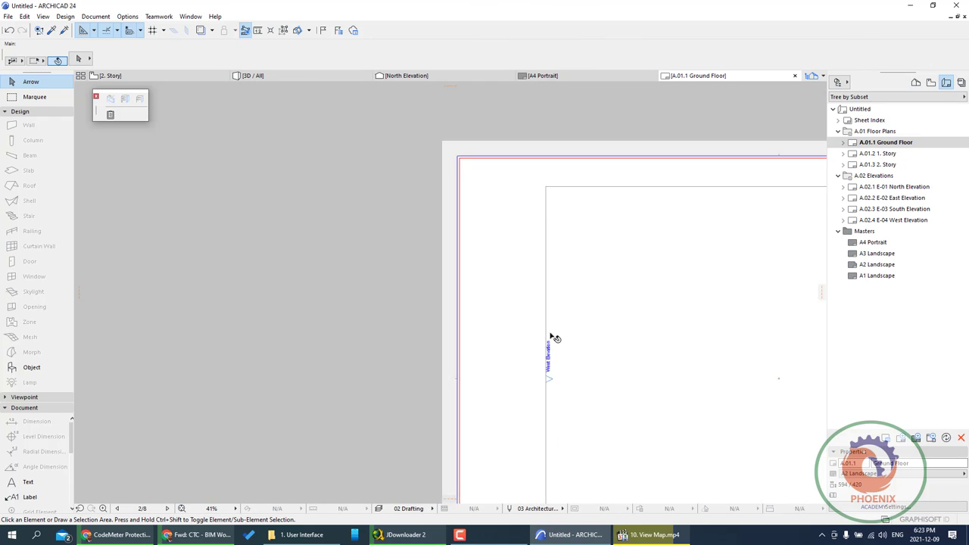
scroll(628, 392, up, 3)
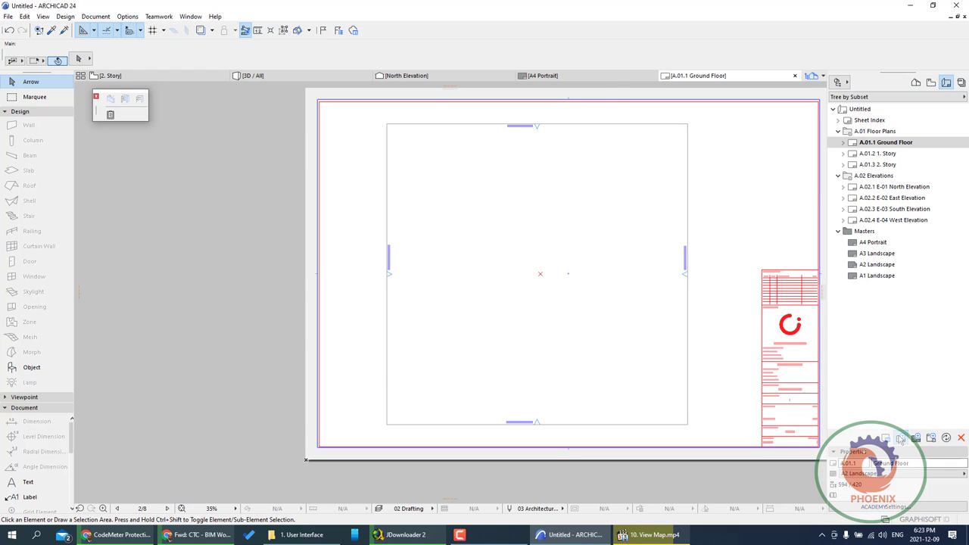
Step: Create a new layout named Layout in the Floor Plans subset, based on the A2 Landscape master
click(900, 439)
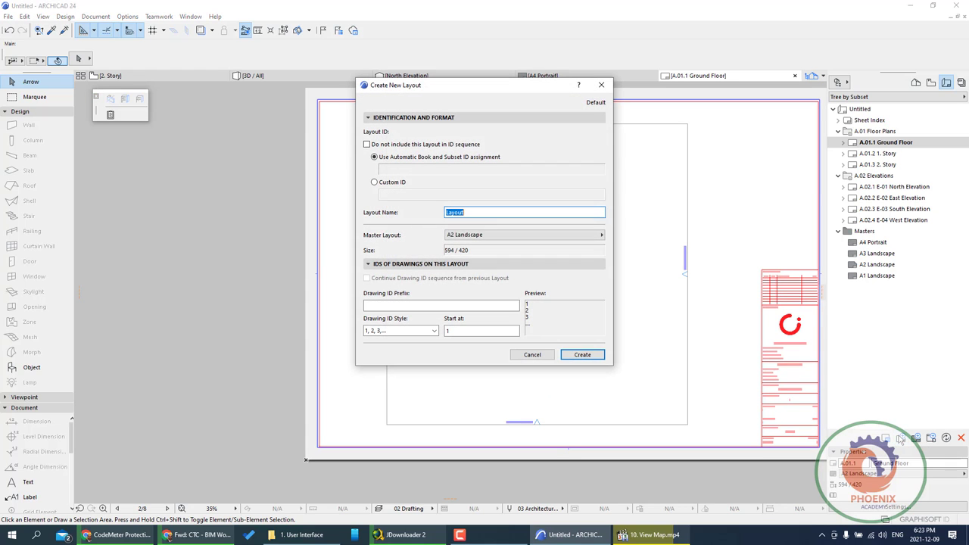
click(588, 355)
click(918, 154)
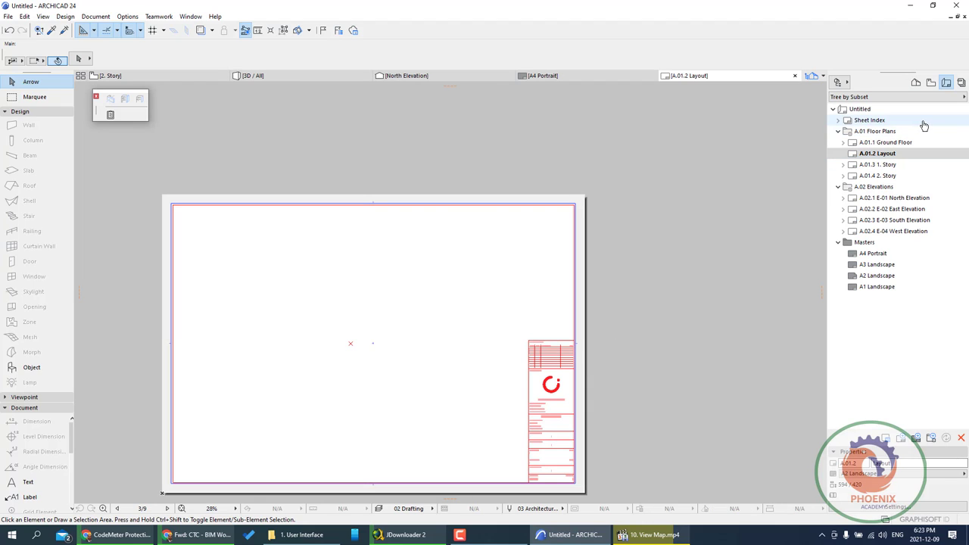
Step: Place the 2. Story ceiling plan view from the View Map onto the new A.01.2 layout
click(933, 82)
mouse_move(870, 141)
mouse_down()
mouse_move(394, 365)
mouse_move(342, 349)
mouse_up()
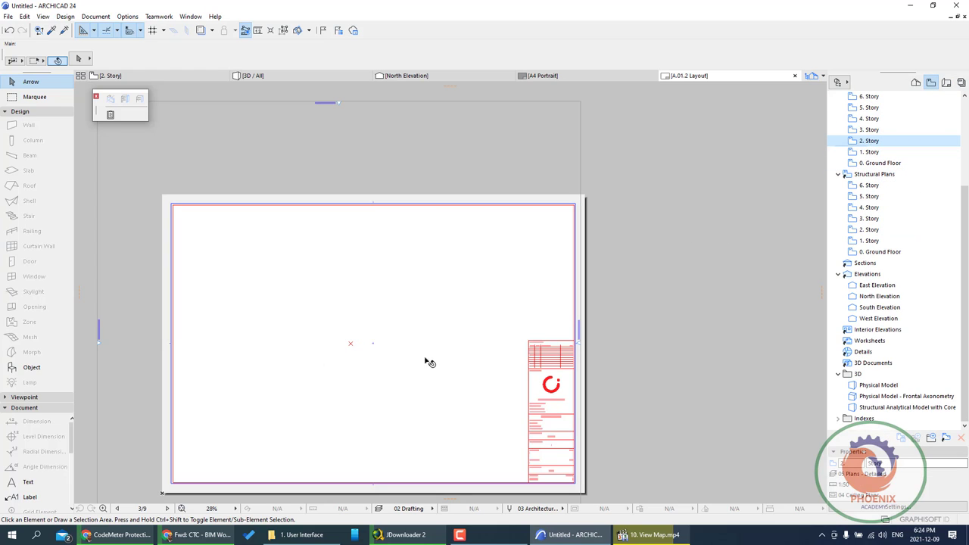
scroll(345, 375, down, 2)
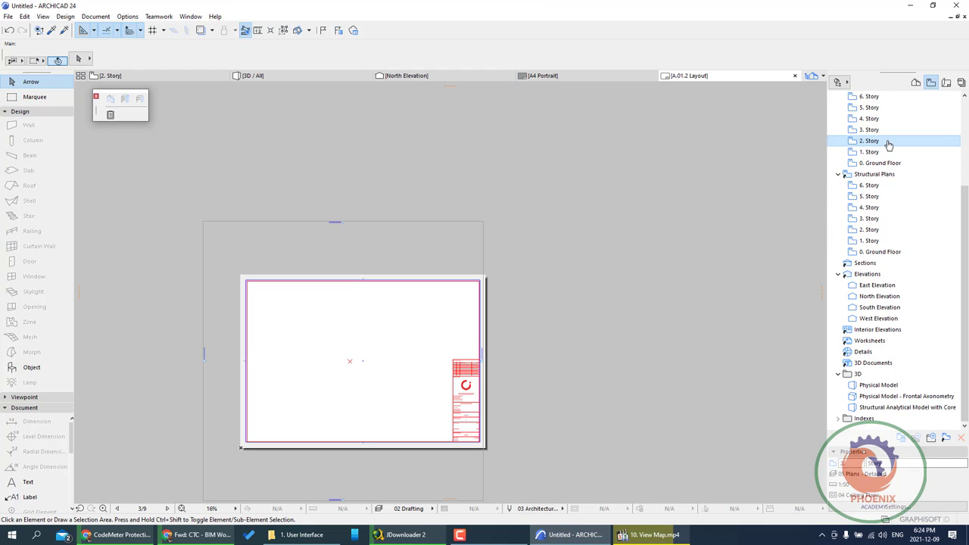
Step: Open the 2. Story ceiling plan view and draw a vertical wall crossed by a longer horizontal wall
double_click(889, 141)
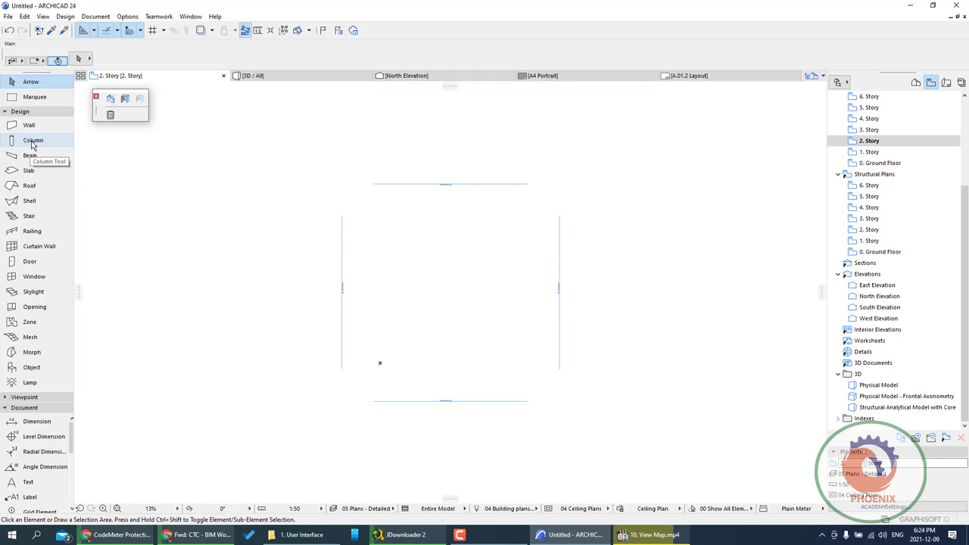
click(29, 126)
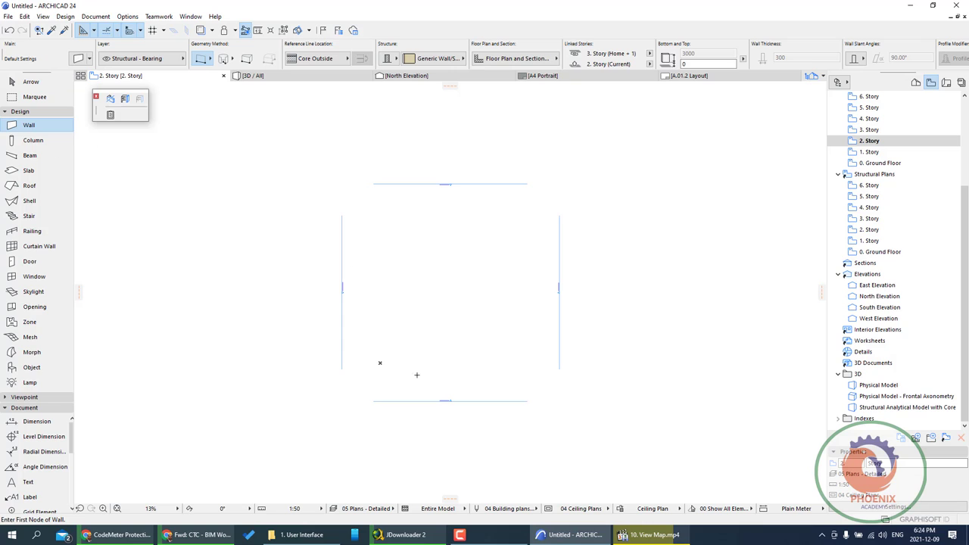
click(362, 364)
click(364, 216)
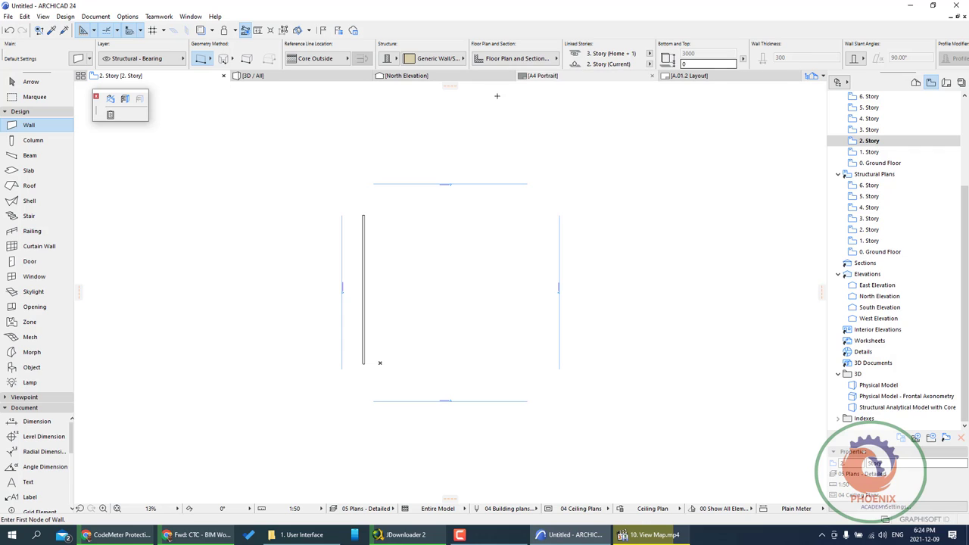
click(356, 273)
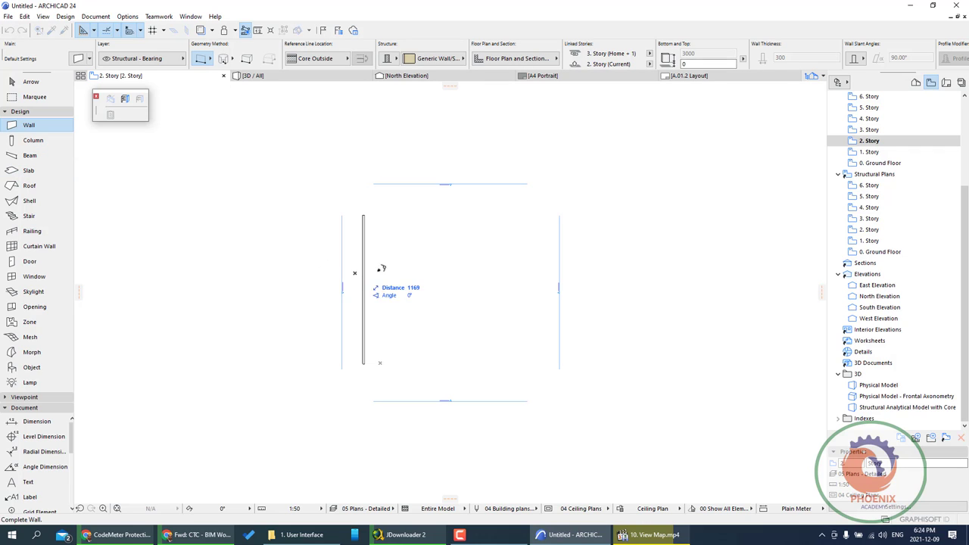
click(505, 273)
Step: View the new walls in the East Elevation, then reopen the A.01.2 layout from the Layout Book
double_click(852, 286)
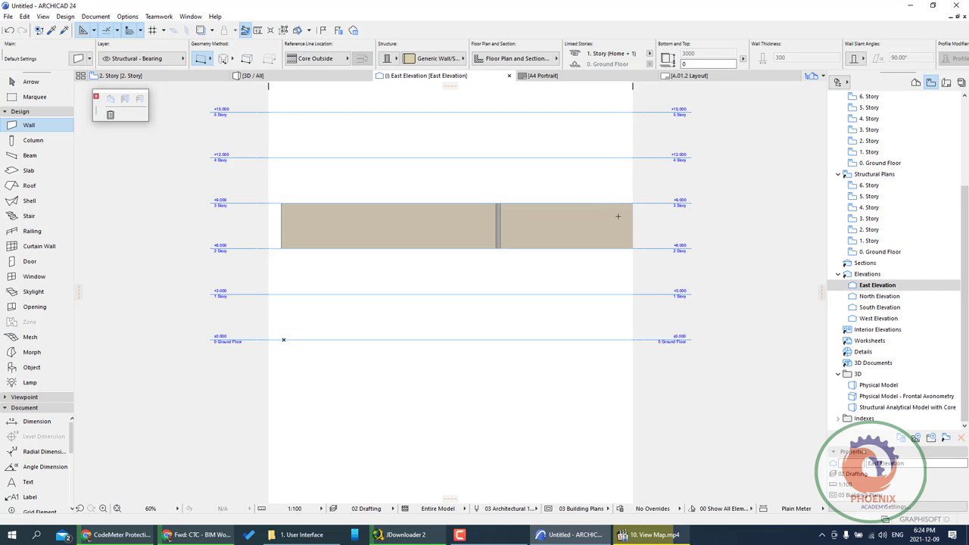
scroll(679, 220, up, 3)
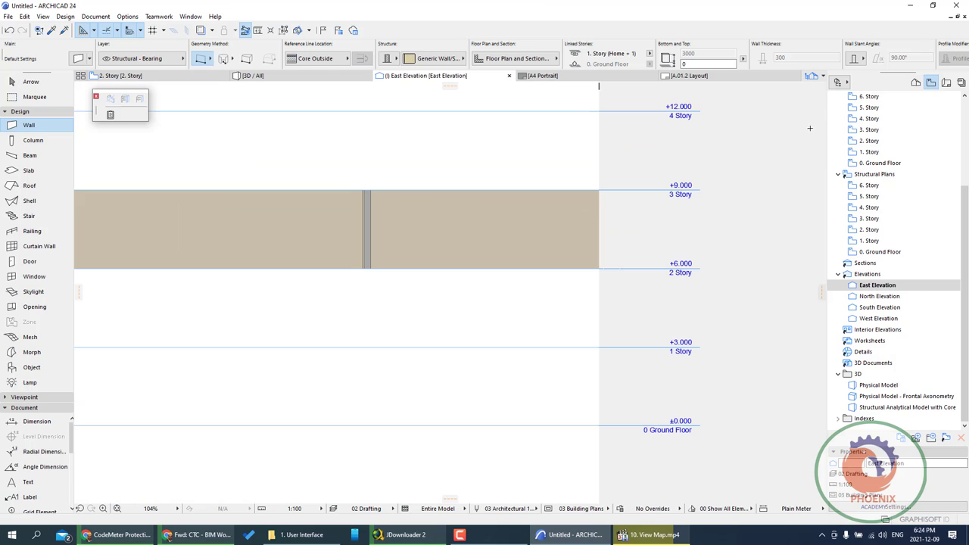
click(947, 82)
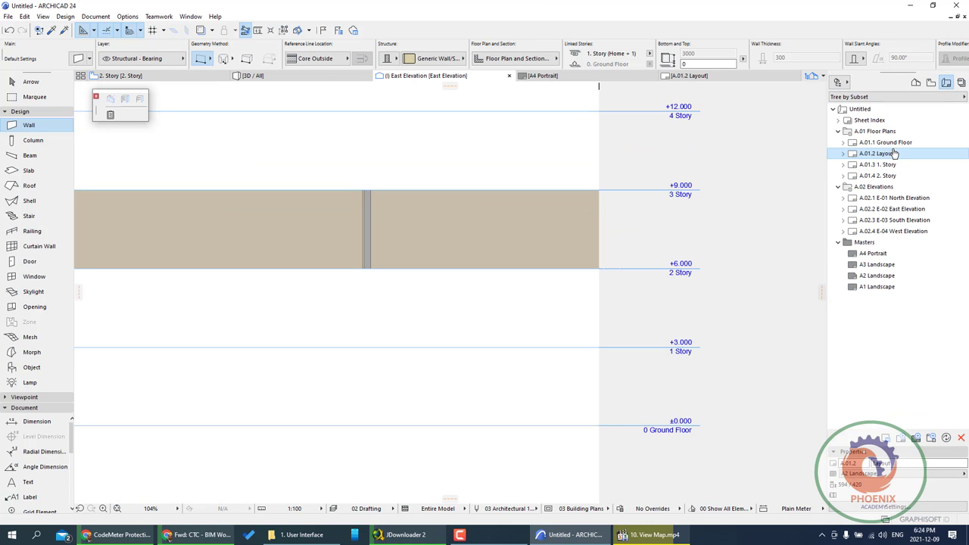
double_click(890, 154)
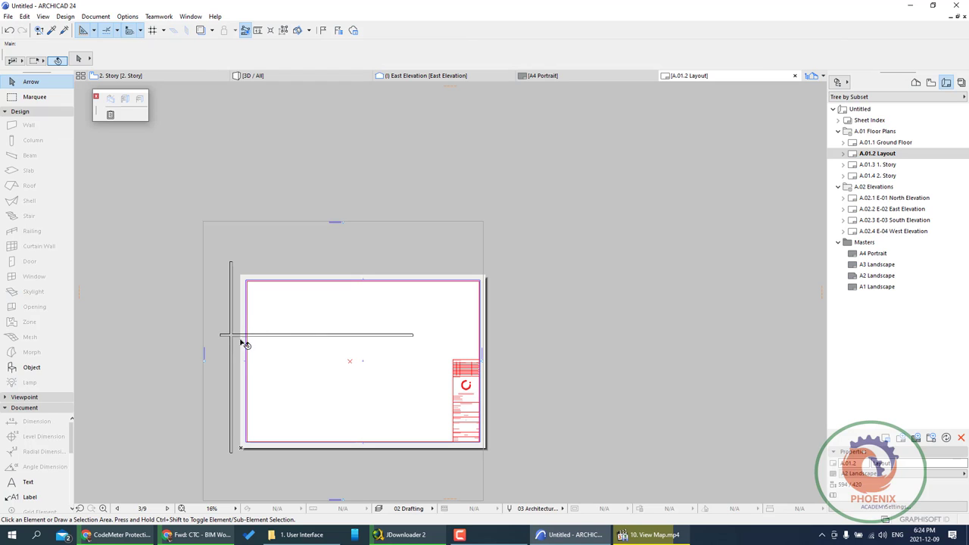
Step: Switch through the open A4 Portrait and East Elevation views and return to the A.01.2 layout
click(585, 79)
click(471, 78)
click(670, 79)
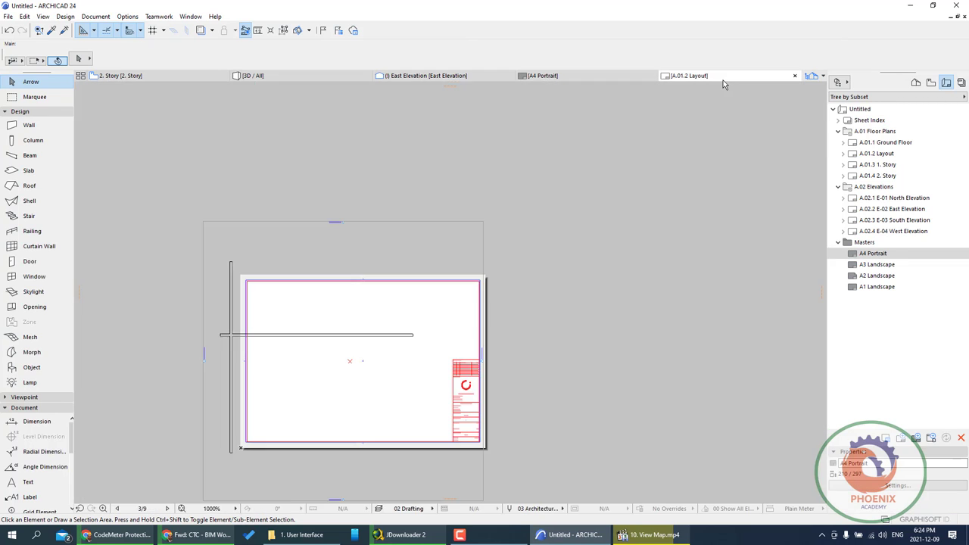
Step: Show the file dialog for browsing a linked project and close it without choosing a file
click(846, 84)
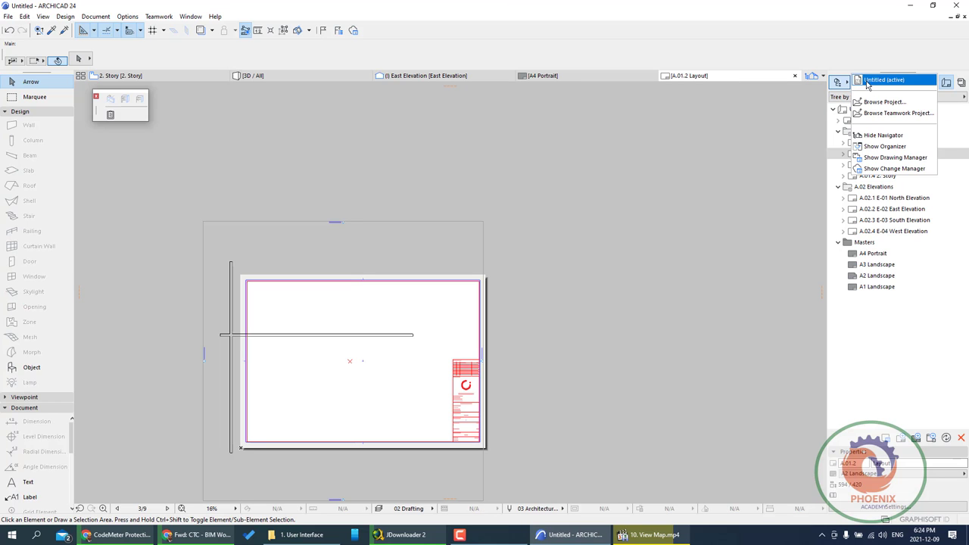
click(910, 107)
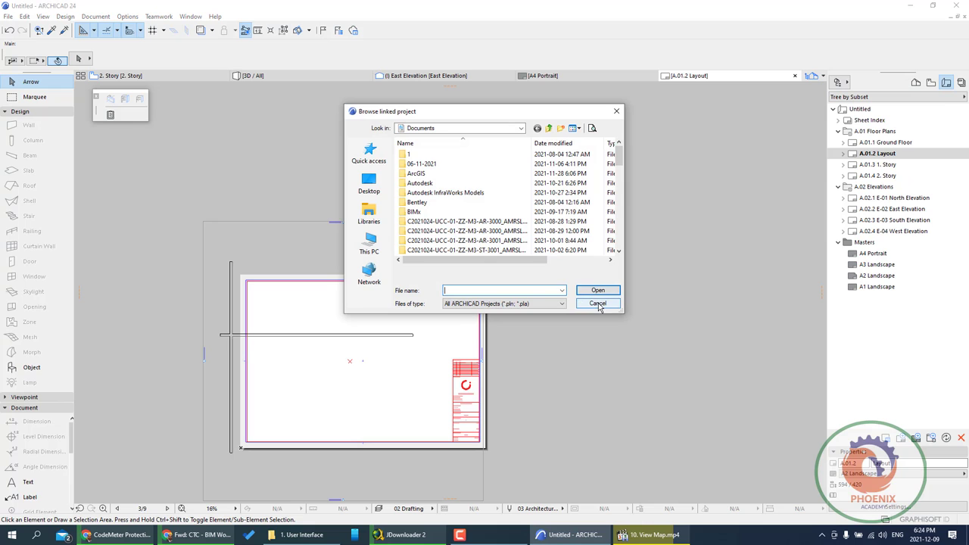
drag(459, 111, 560, 115)
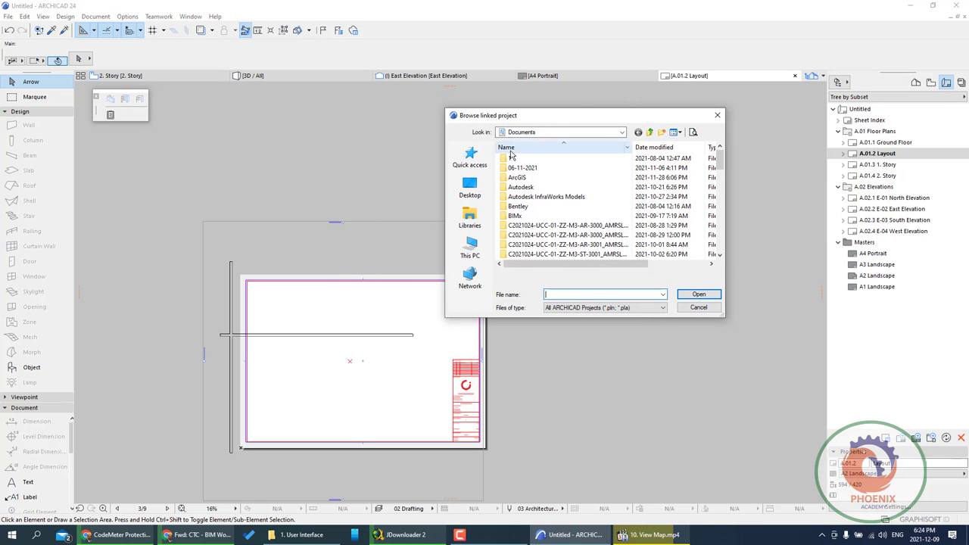
click(718, 115)
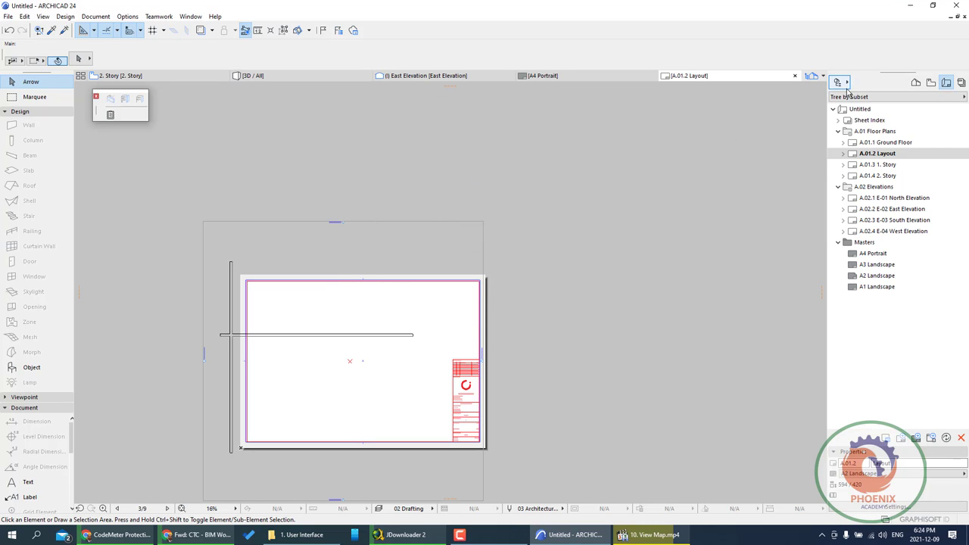
Step: Show the Organizer, widen its window and place it over the middle of the drawing area
click(837, 82)
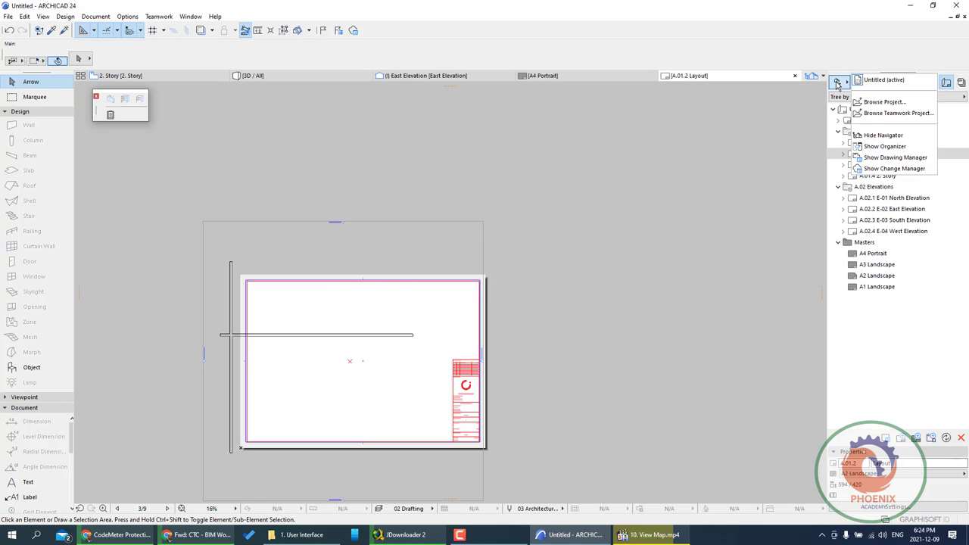
click(895, 148)
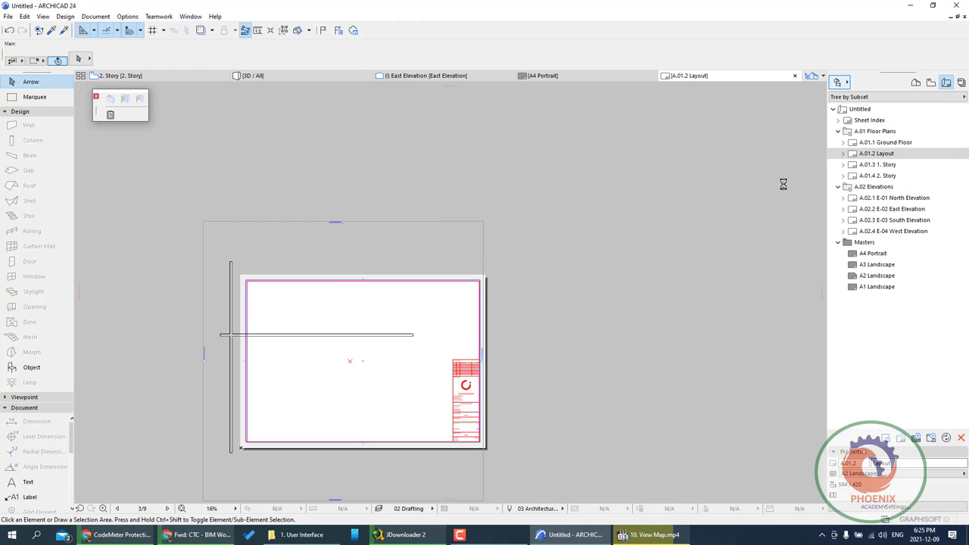
drag(292, 91, 522, 133)
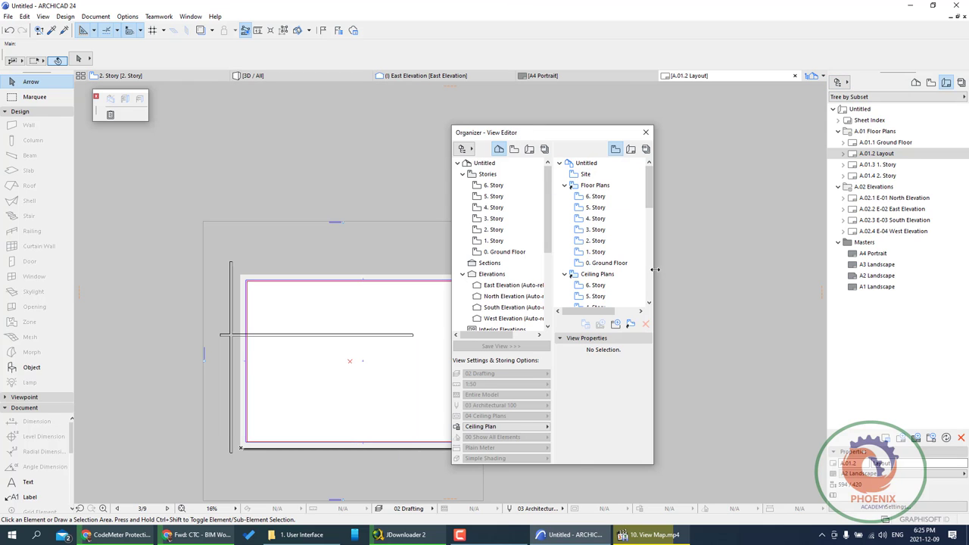
drag(655, 269, 874, 268)
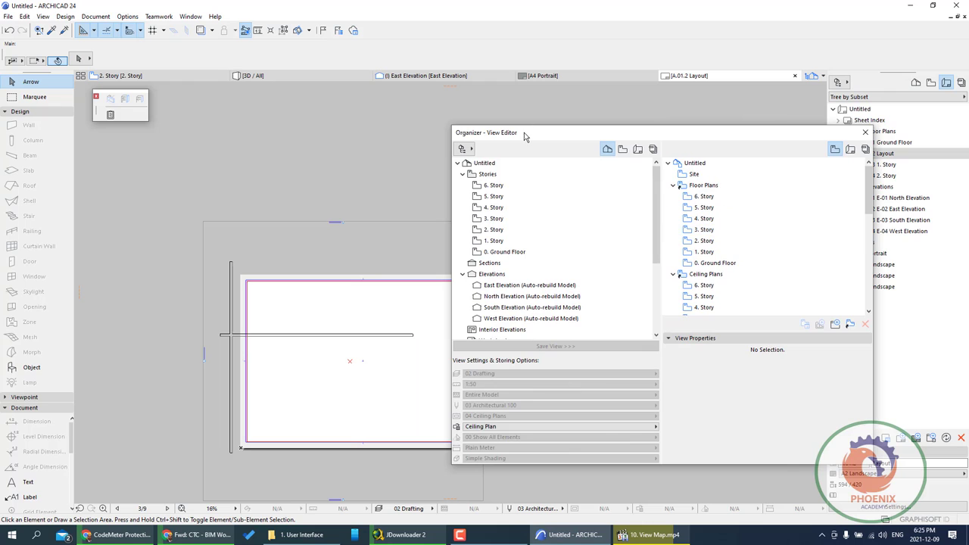
drag(525, 135, 392, 148)
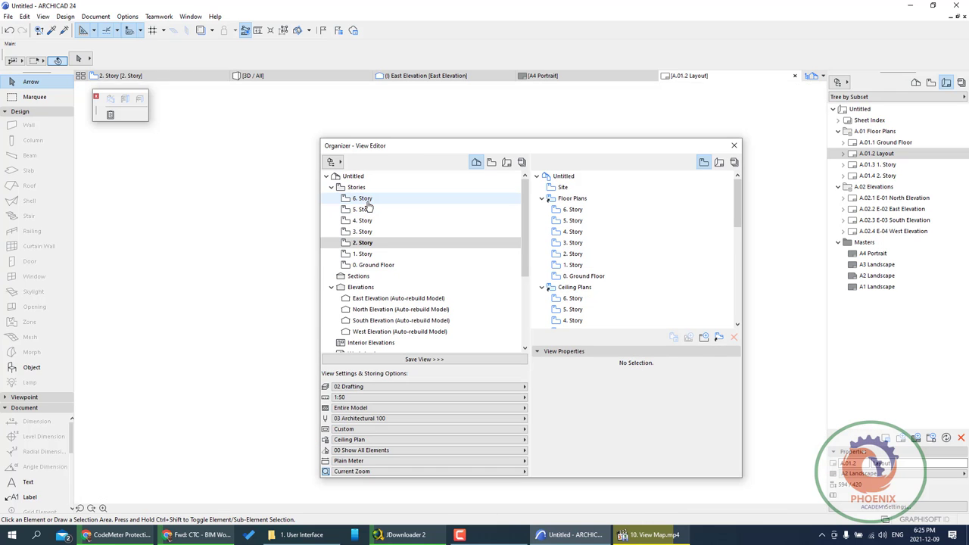
Step: Save 2. Story and then stories 6, 5 and 4 from the Project Map as new views in the View Map
click(409, 210)
click(391, 220)
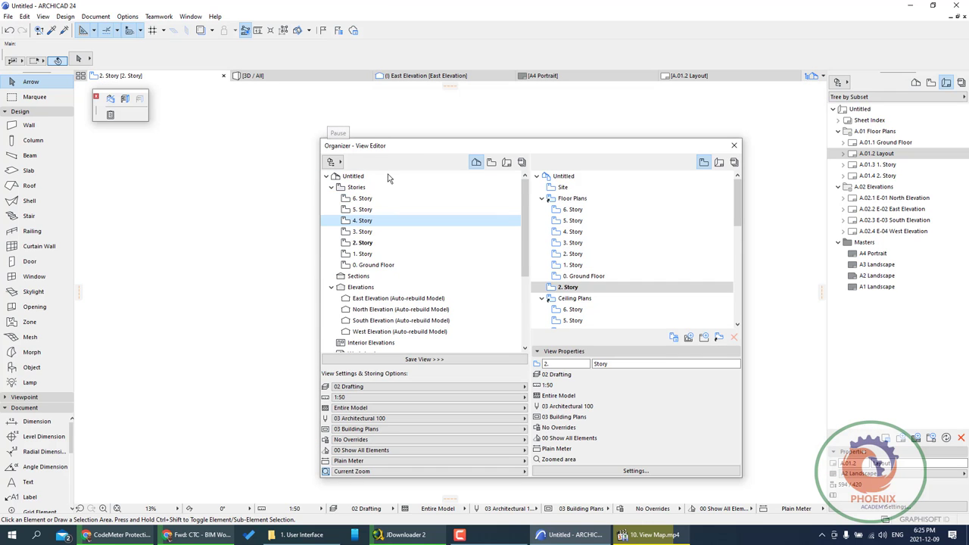
drag(382, 201, 376, 224)
click(424, 359)
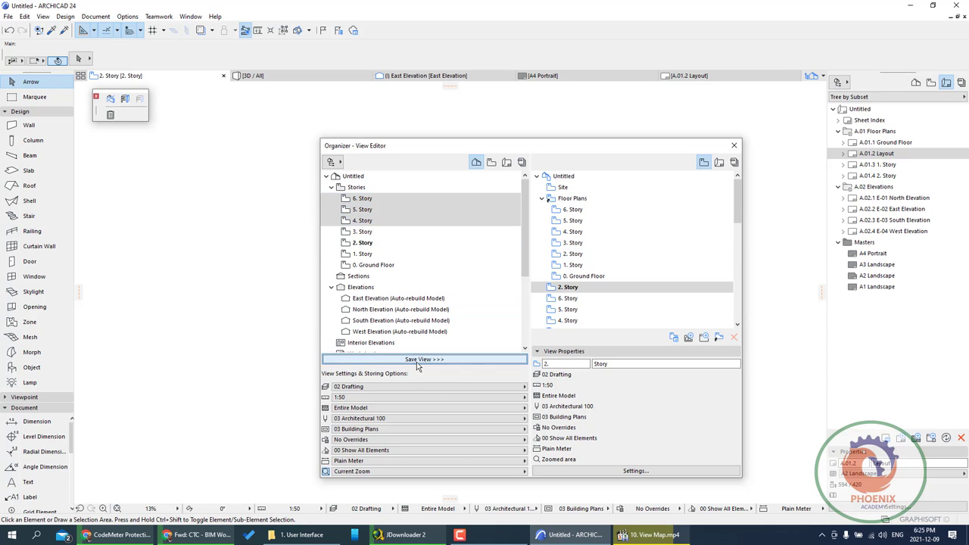
scroll(575, 262, down, 3)
scroll(574, 261, up, 3)
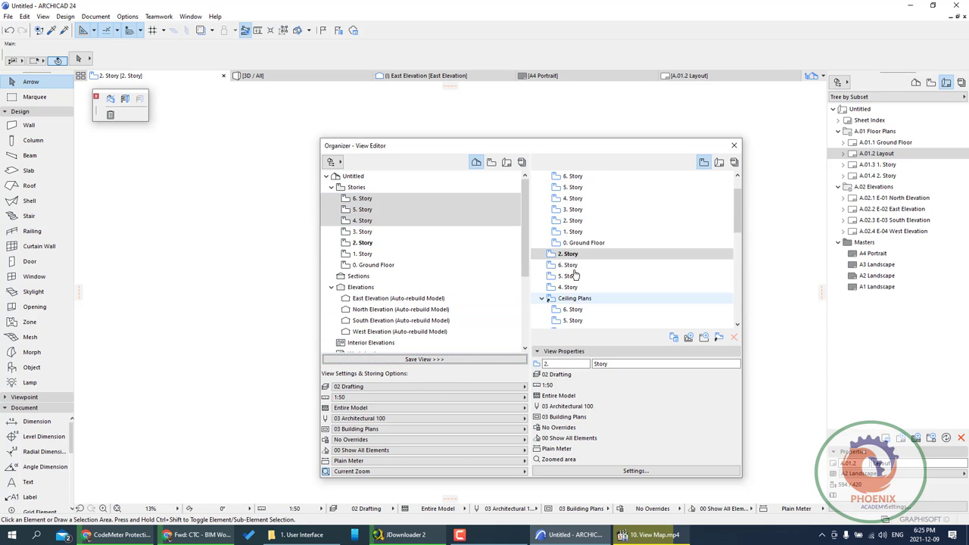